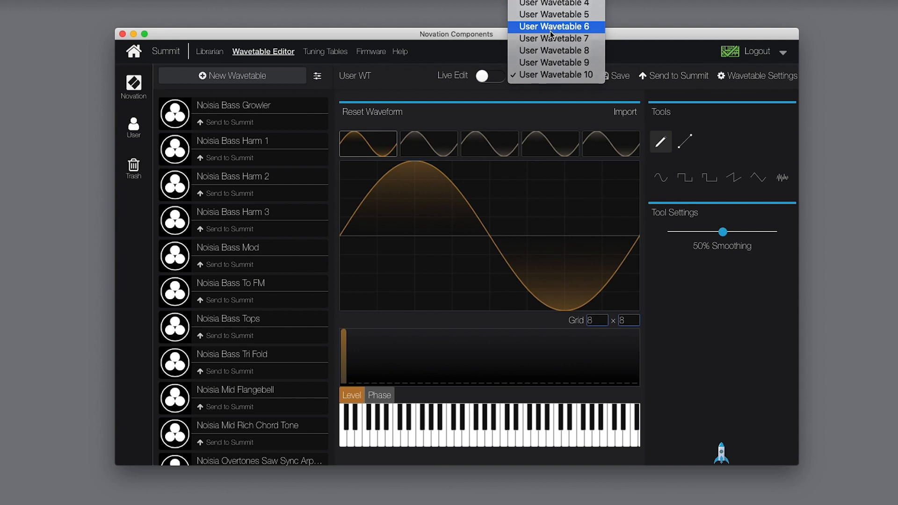
- Turn on Live Edit for User Wavetable 6 and redraw the first waveform freehand with 50% smoothing
click(488, 76)
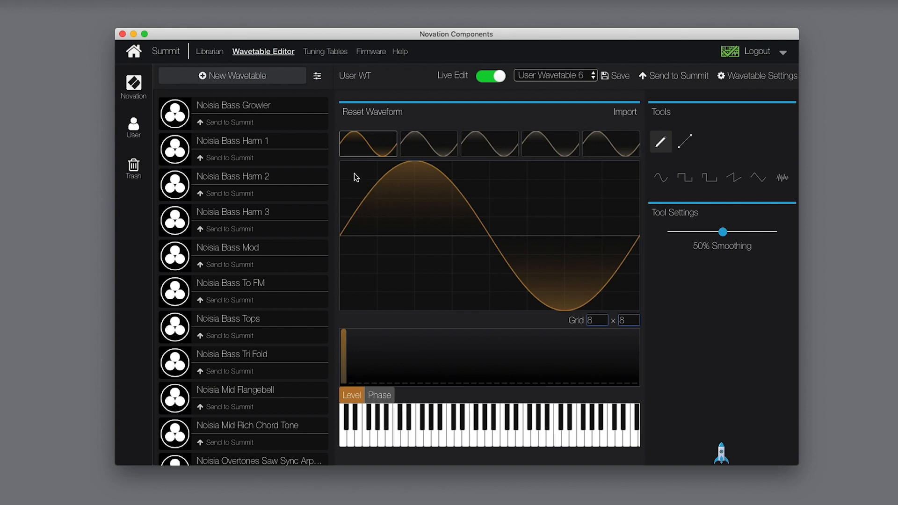
mouse_move(346, 168)
mouse_down()
mouse_move(393, 301)
mouse_move(445, 251)
mouse_move(530, 201)
mouse_move(602, 259)
mouse_move(640, 208)
mouse_move(631, 213)
mouse_up()
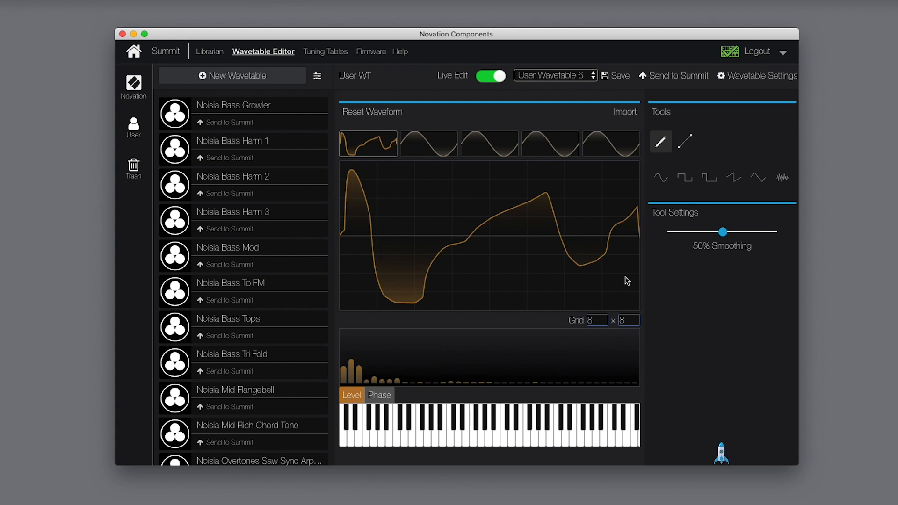
mouse_move(344, 172)
mouse_down()
mouse_move(371, 183)
mouse_move(383, 281)
mouse_move(465, 220)
mouse_move(495, 161)
mouse_move(543, 234)
mouse_move(604, 293)
mouse_move(640, 300)
mouse_up()
mouse_move(428, 284)
mouse_down()
mouse_move(483, 223)
mouse_move(558, 162)
mouse_move(574, 290)
mouse_up()
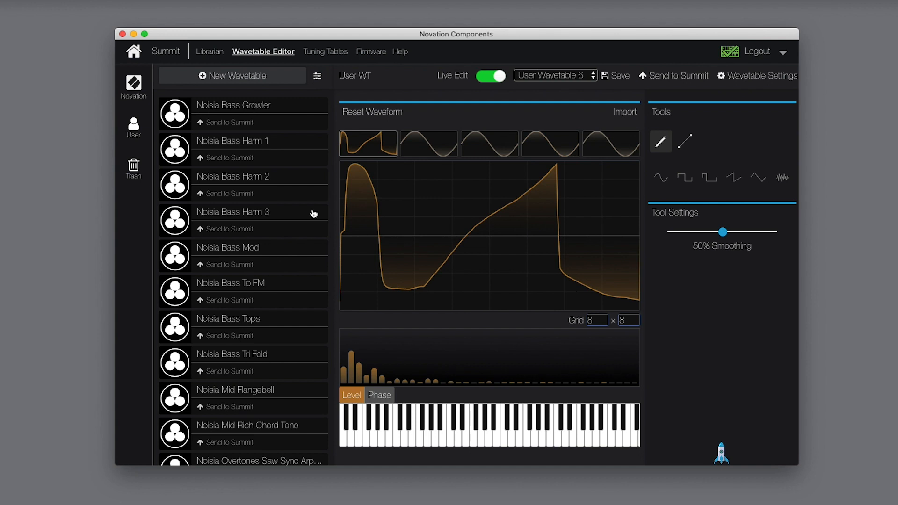
- Reshape the second waveform into a jagged zigzag of straight segments with the line tool
click(424, 151)
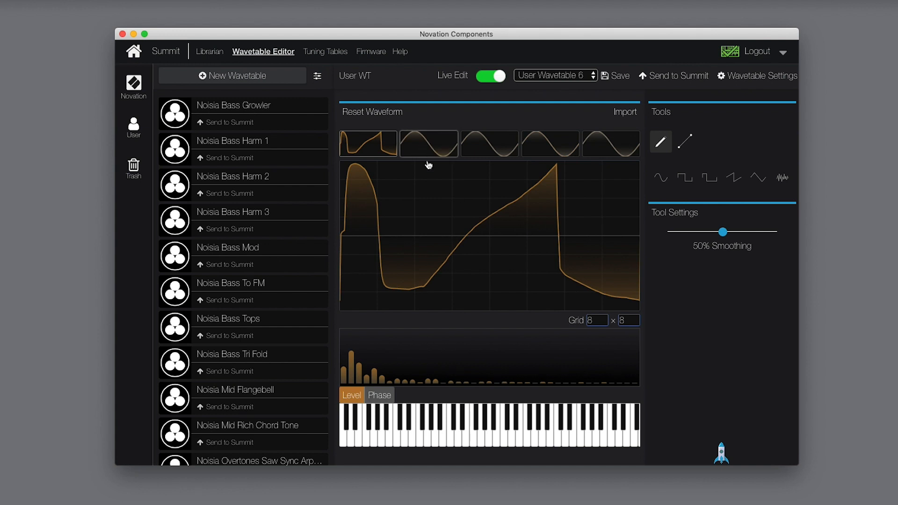
click(686, 143)
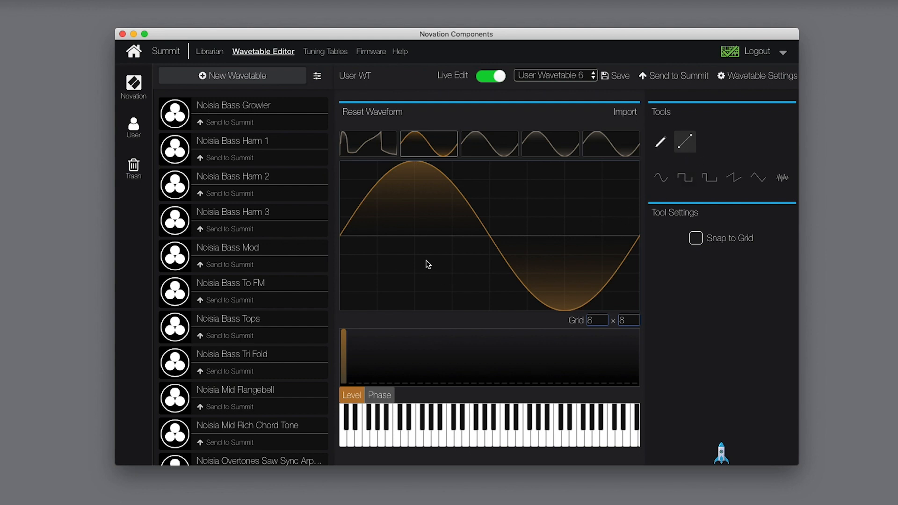
mouse_move(342, 164)
mouse_down()
mouse_move(434, 259)
mouse_move(451, 257)
mouse_move(476, 309)
mouse_up()
mouse_move(495, 269)
mouse_down()
mouse_move(526, 167)
mouse_move(585, 248)
mouse_move(639, 182)
mouse_up()
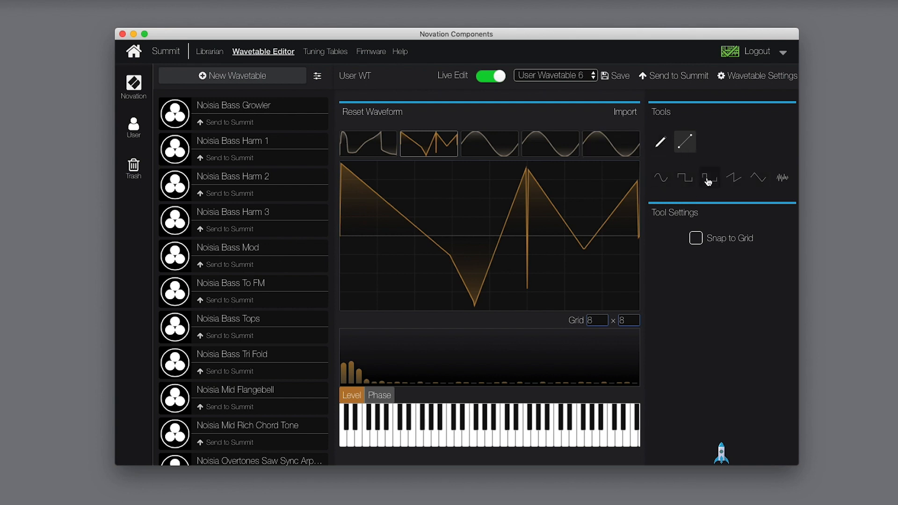
- Fill the third waveform with a sawtooth on a 2 x 8 grid and reshape parts of it freehand
click(496, 148)
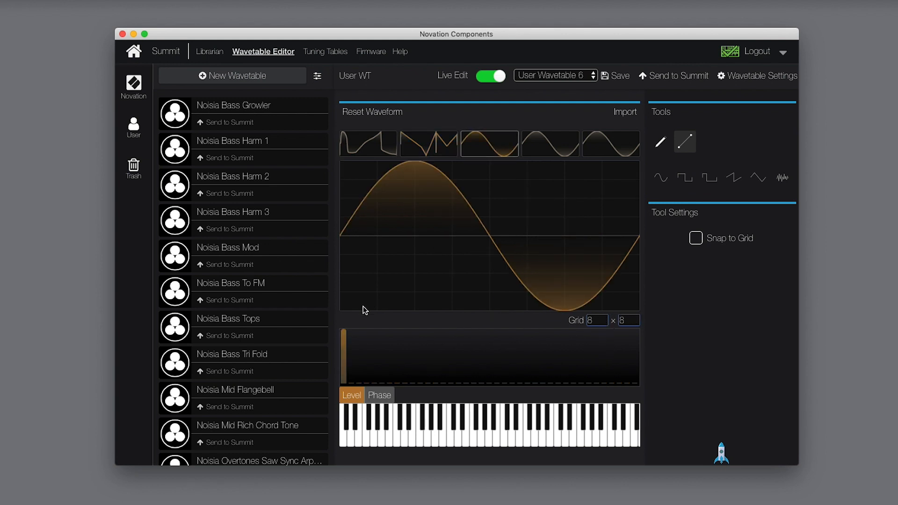
click(603, 323)
click(733, 177)
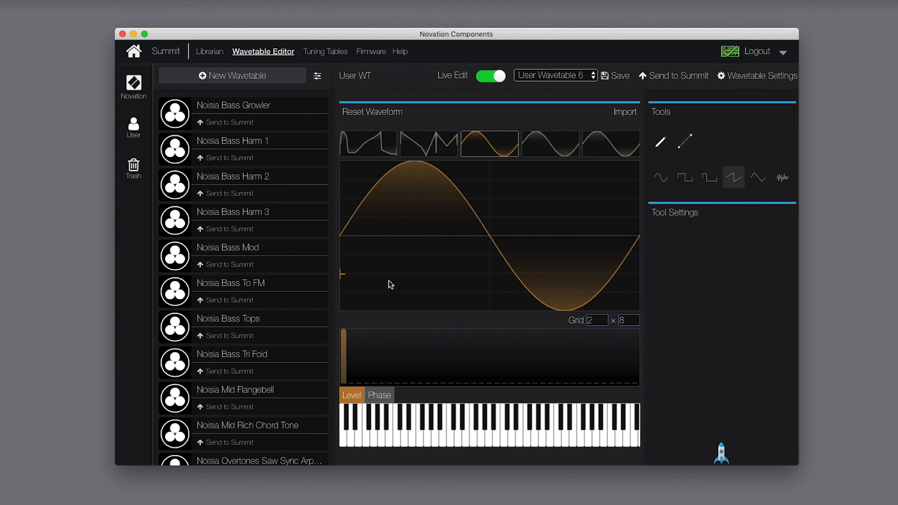
mouse_move(361, 302)
mouse_down()
mouse_move(425, 283)
mouse_move(540, 225)
mouse_move(592, 195)
mouse_move(609, 168)
mouse_up()
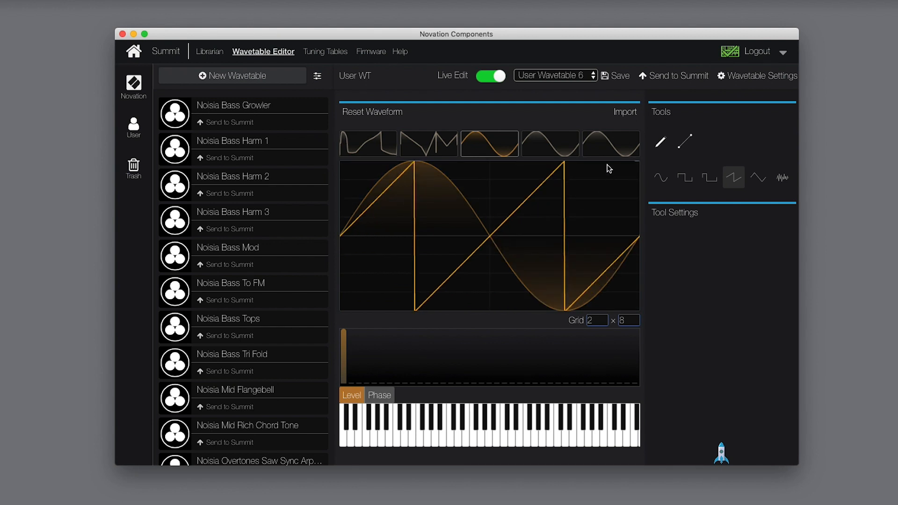
drag(609, 169, 608, 168)
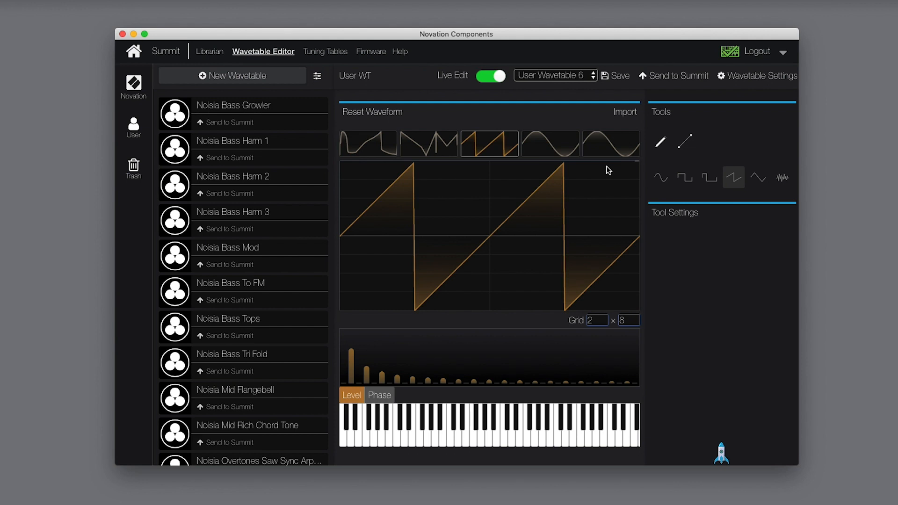
click(661, 142)
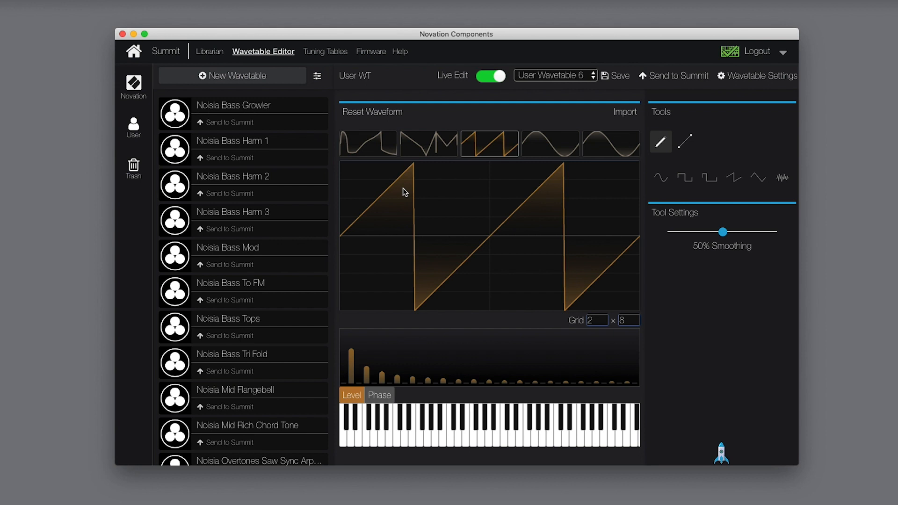
mouse_move(377, 196)
mouse_down()
mouse_move(511, 212)
mouse_move(556, 259)
mouse_move(621, 183)
mouse_move(623, 252)
mouse_up()
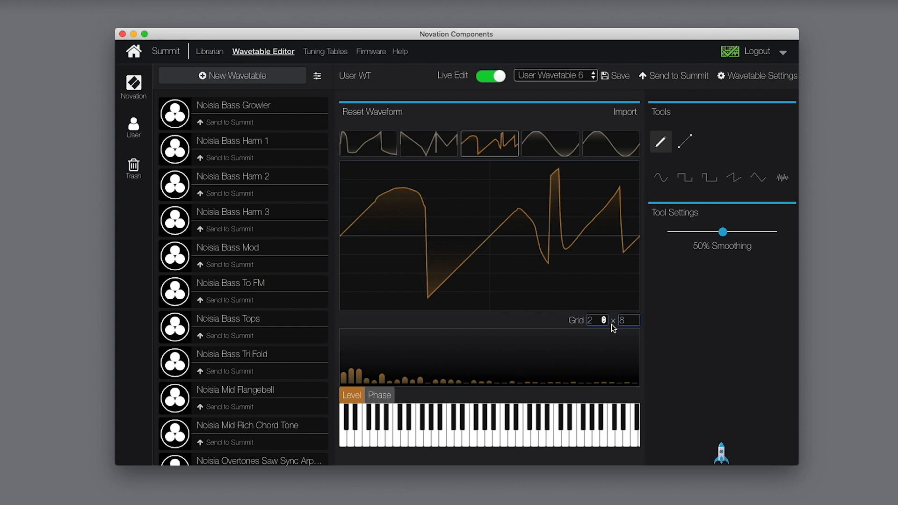
- Build up the fourth waveform by setting varied levels for the second to eighth harmonics
click(550, 146)
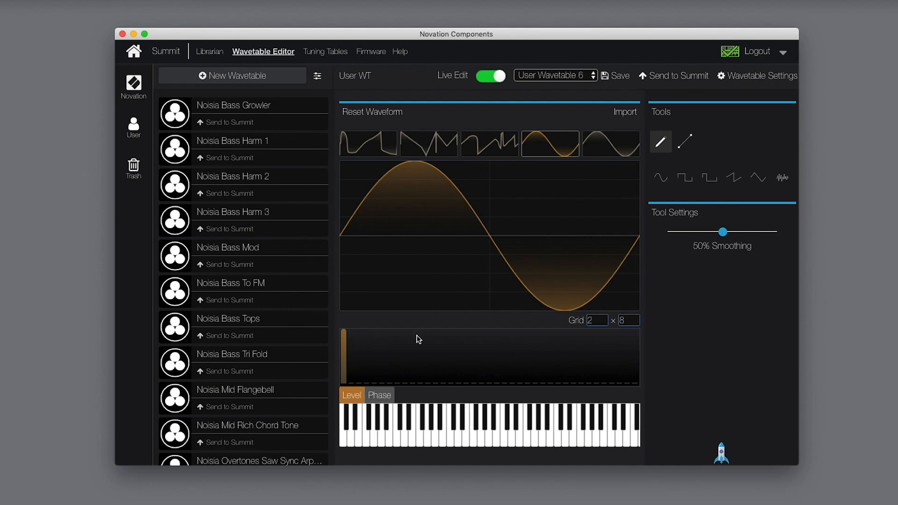
click(374, 396)
click(353, 397)
click(376, 398)
click(353, 397)
drag(352, 382, 354, 343)
drag(357, 382, 361, 335)
mouse_move(366, 377)
mouse_down()
mouse_move(366, 352)
mouse_move(383, 381)
mouse_move(396, 377)
mouse_move(396, 351)
mouse_up()
click(389, 379)
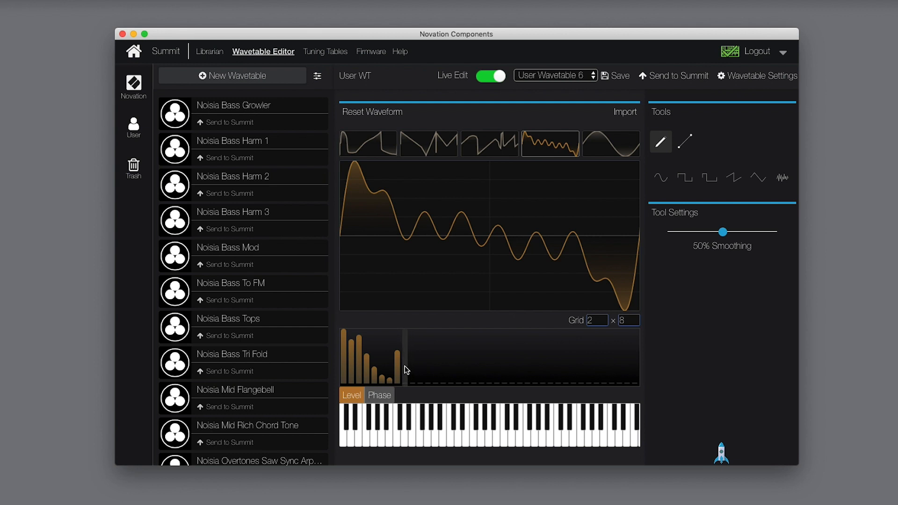
- Raise the levels of three spaced-out higher harmonics in the fourth waveform
scroll(405, 366, right, 5)
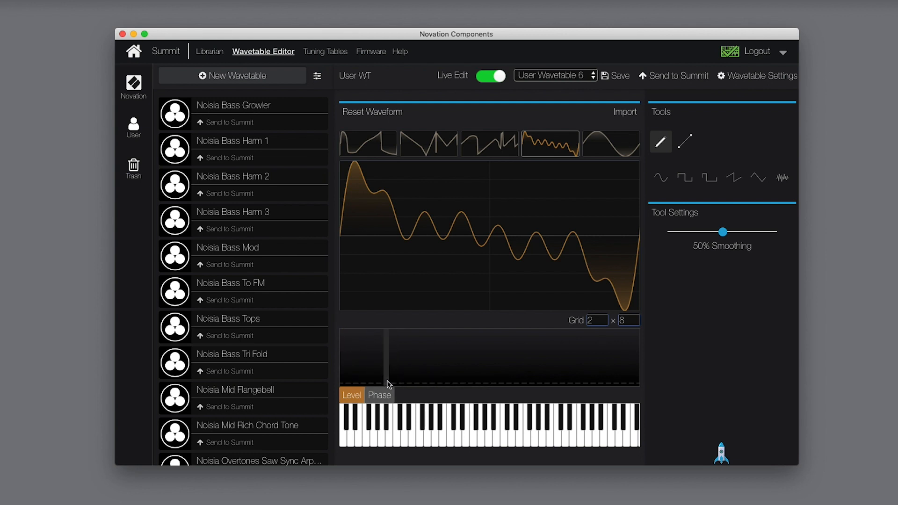
drag(387, 384, 386, 359)
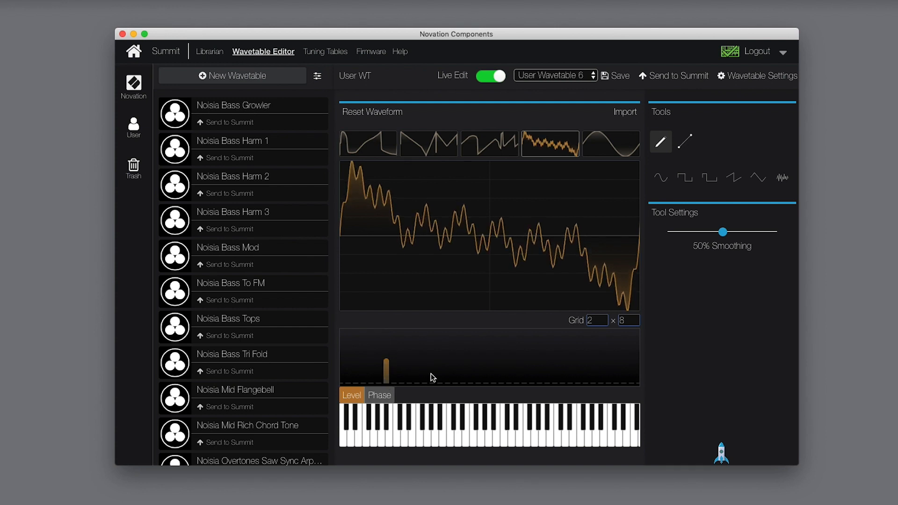
drag(450, 384, 448, 340)
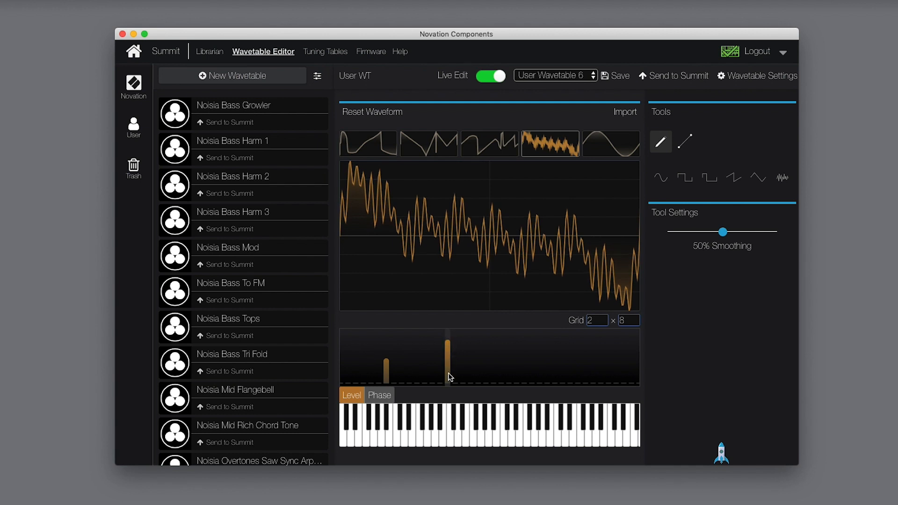
drag(492, 382, 492, 340)
scroll(494, 367, left, 2)
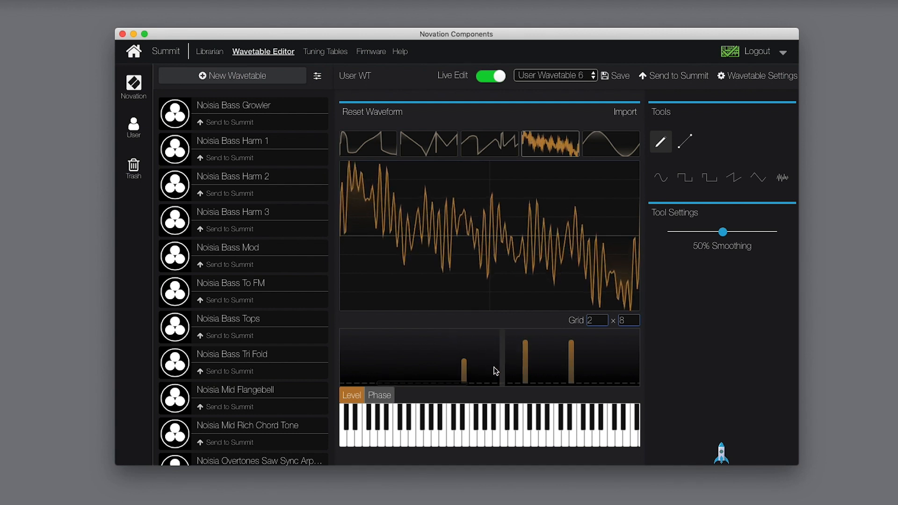
scroll(494, 367, left, 3)
scroll(388, 370, right, 4)
scroll(390, 374, right, 5)
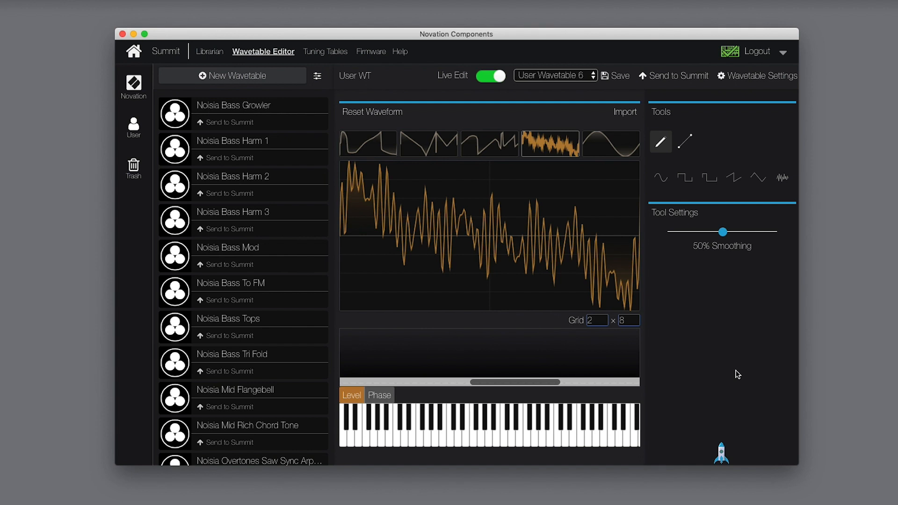
- Give several of the lowest harmonics in the fourth waveform different phase values
click(380, 396)
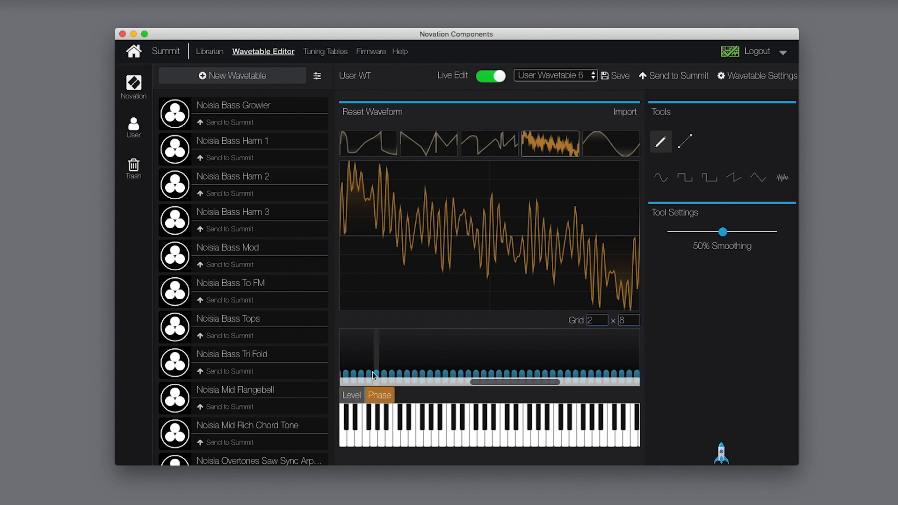
scroll(412, 365, left, 10)
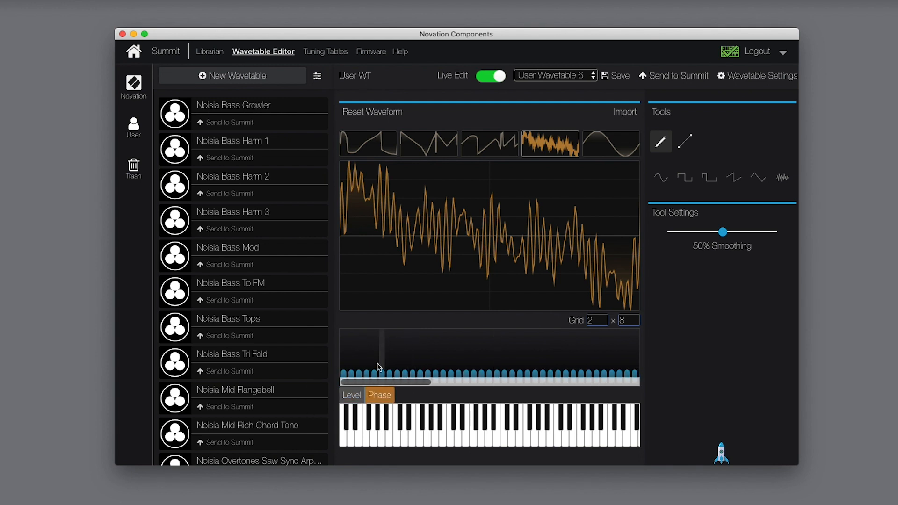
drag(345, 376, 344, 343)
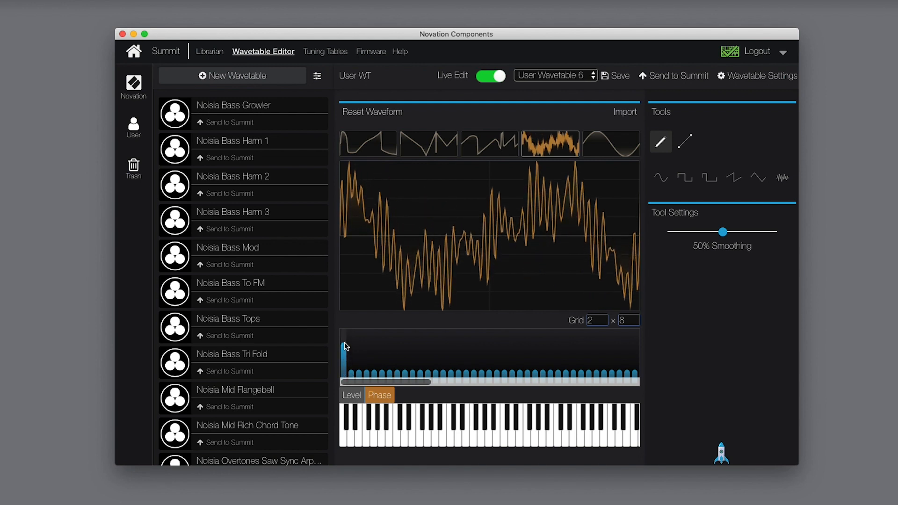
mouse_move(351, 373)
mouse_down()
mouse_move(351, 357)
mouse_move(366, 361)
mouse_move(366, 346)
mouse_move(376, 358)
mouse_move(377, 335)
mouse_up()
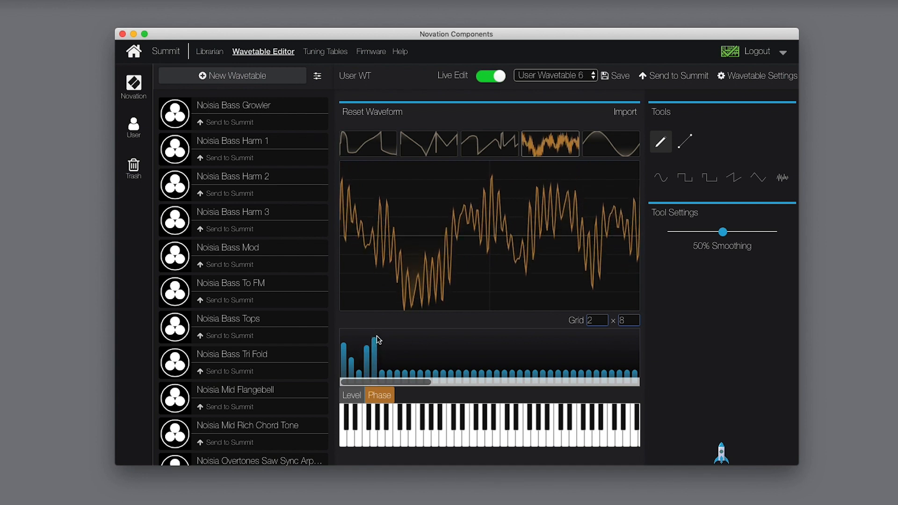
mouse_move(389, 373)
mouse_down()
mouse_move(392, 340)
mouse_move(396, 369)
mouse_move(399, 355)
mouse_up()
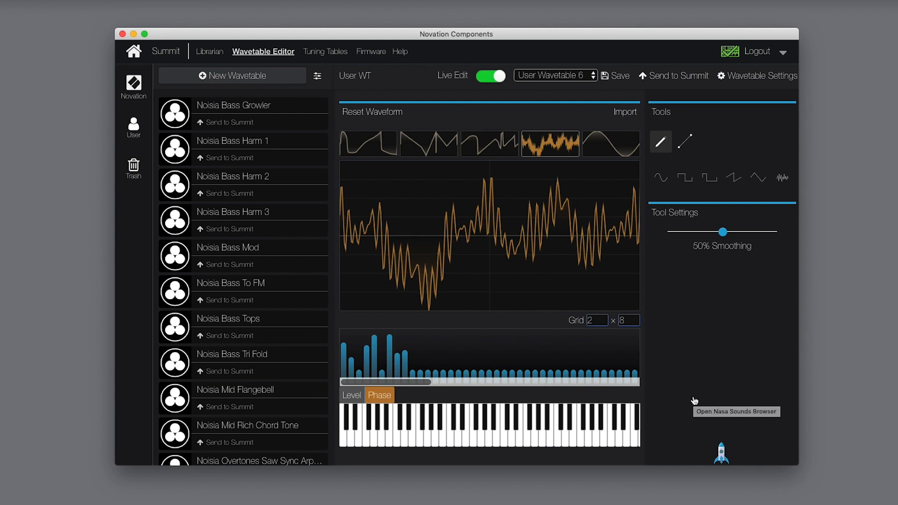
- Start an audio file import for the fifth waveform and browse to the AKWF folder on the Desktop
click(612, 152)
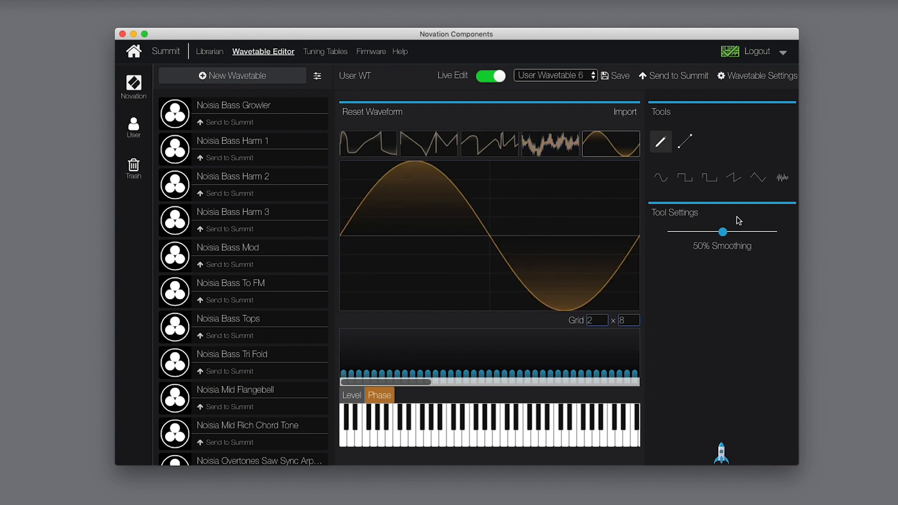
click(624, 113)
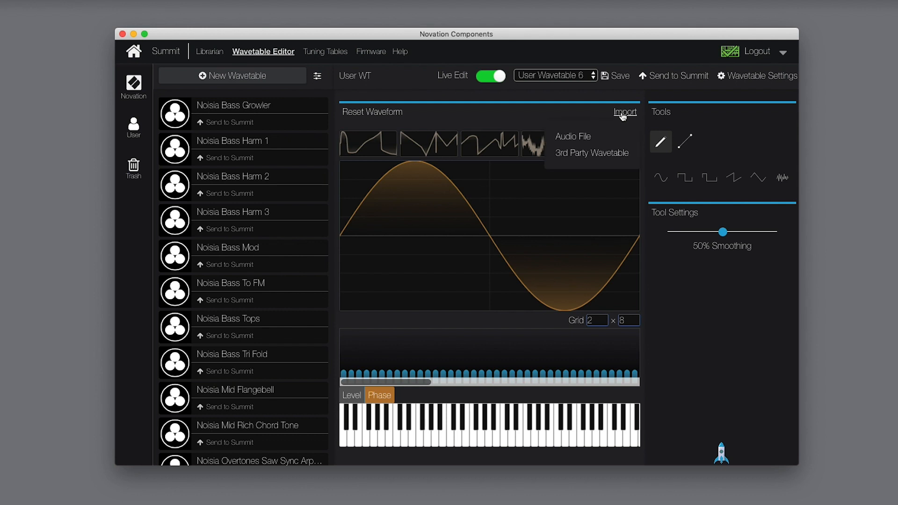
click(574, 138)
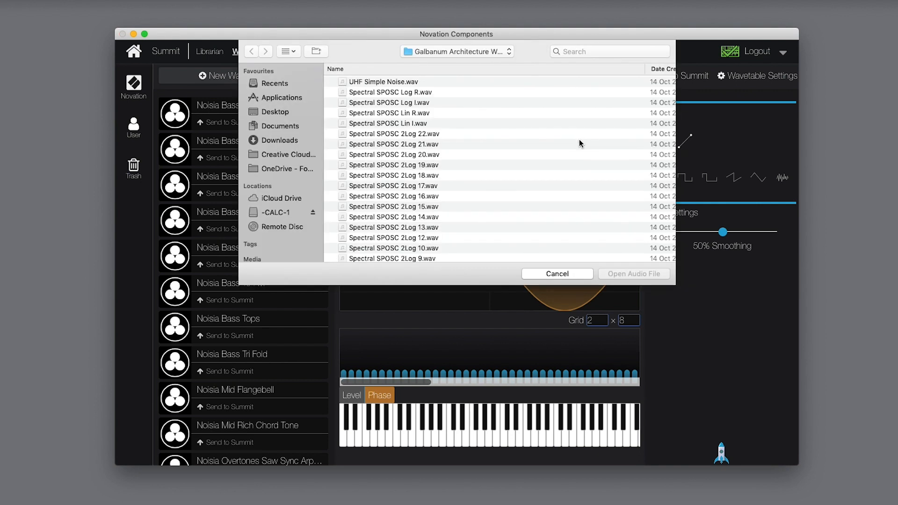
click(277, 112)
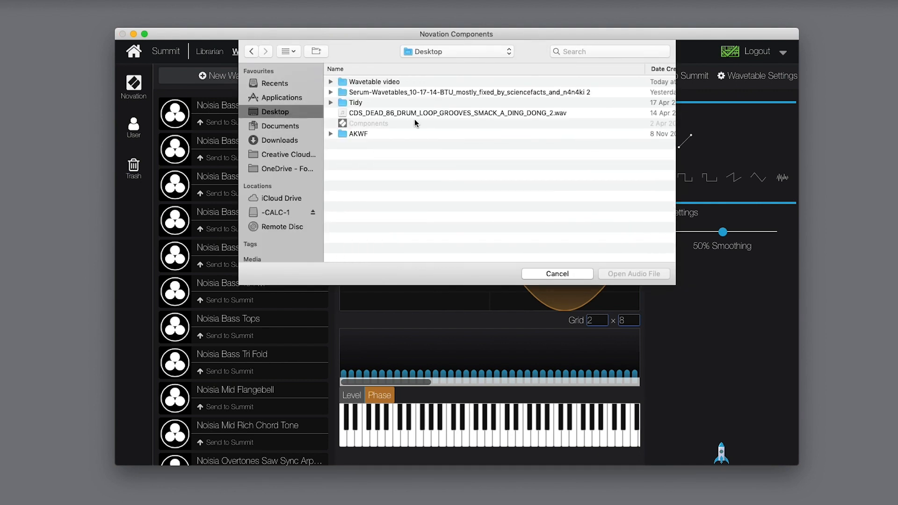
double_click(343, 134)
click(331, 133)
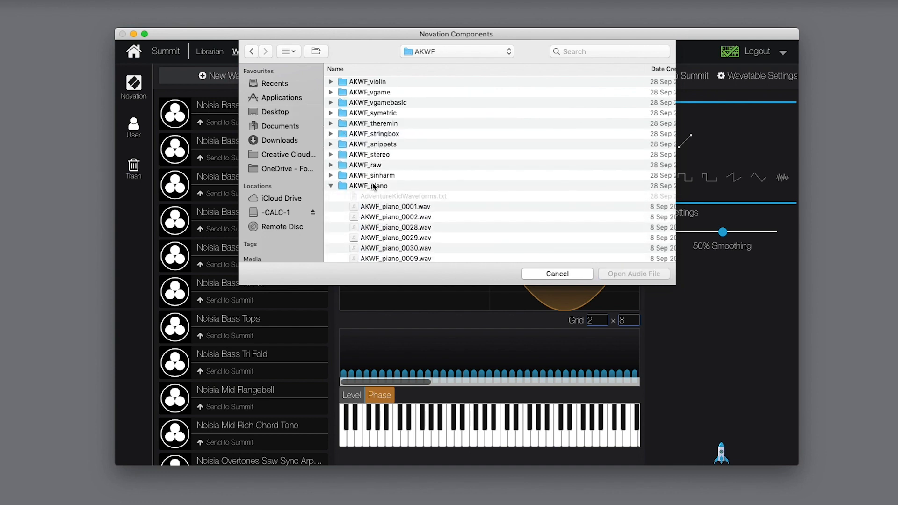
- Open AKWF_cello_0008.wav from the AKWF_cello folder as the audio sample
click(333, 182)
click(330, 186)
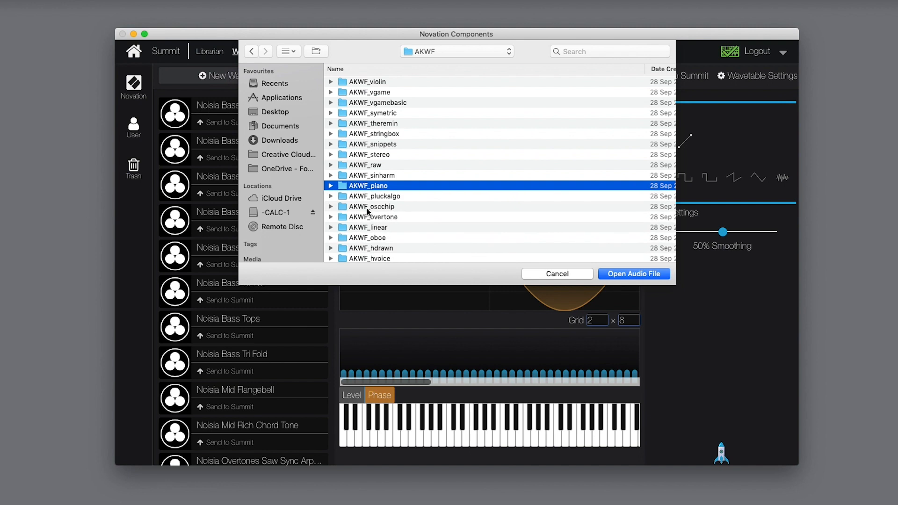
scroll(366, 208, down, 10)
scroll(367, 210, down, 3)
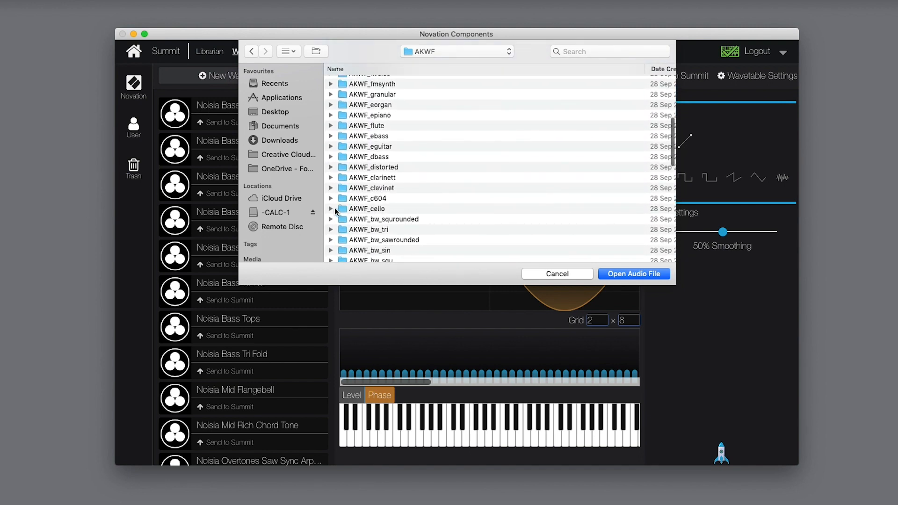
click(331, 210)
scroll(477, 197, down, 4)
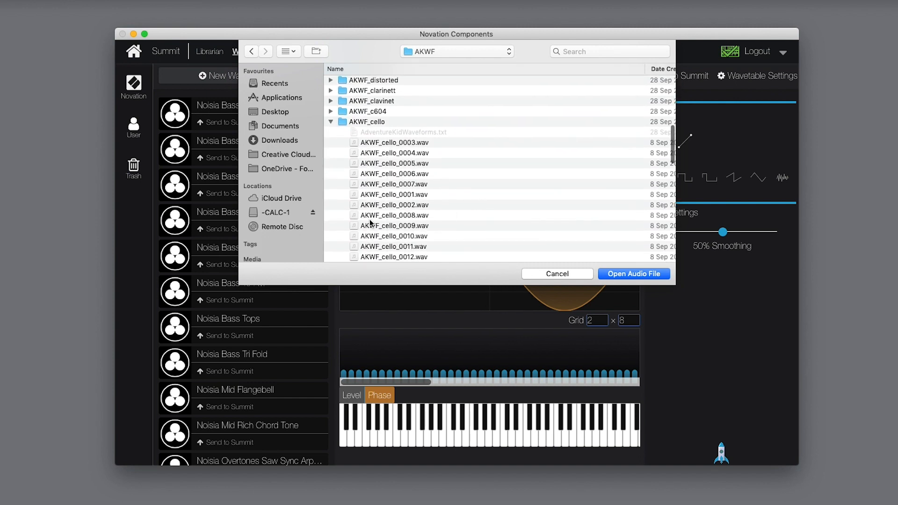
click(392, 216)
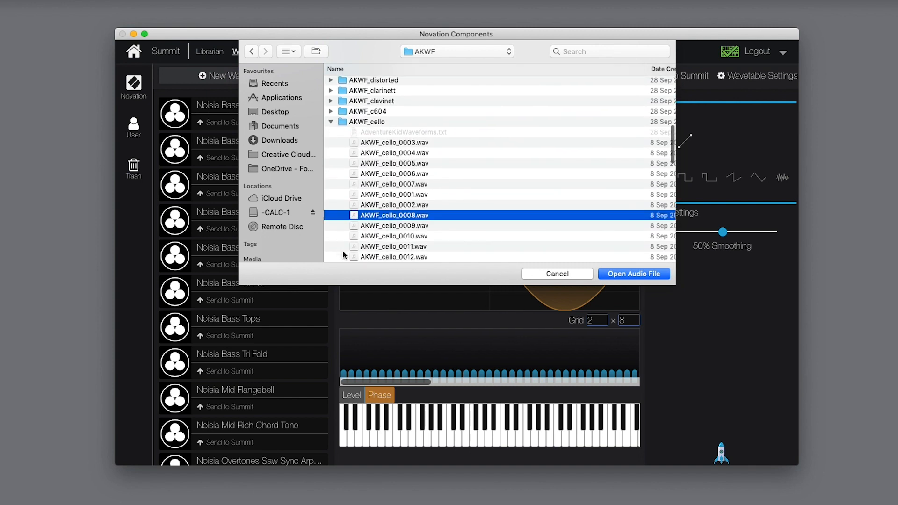
click(629, 275)
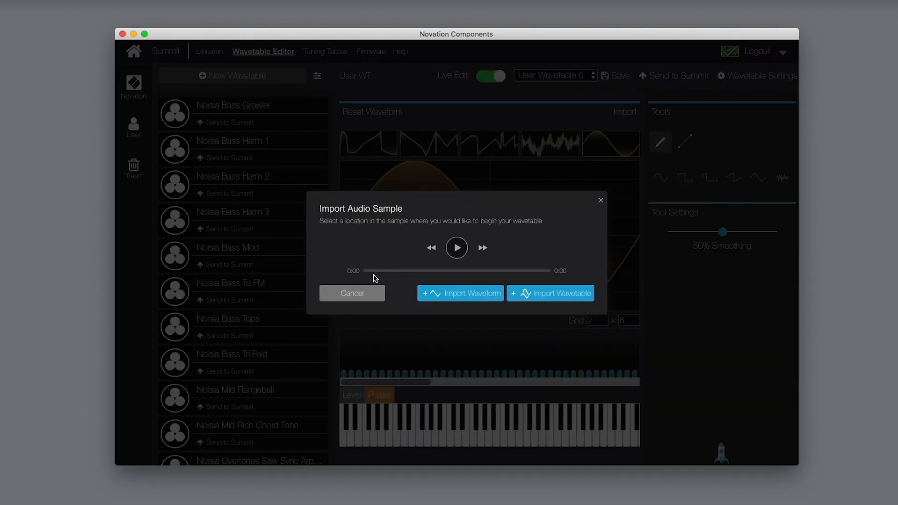
- Set the sample's start location to its beginning and import it as a single waveform
mouse_move(370, 274)
mouse_down()
mouse_move(437, 274)
mouse_move(365, 274)
mouse_up()
click(532, 271)
drag(526, 271, 435, 273)
drag(433, 271, 367, 274)
click(461, 296)
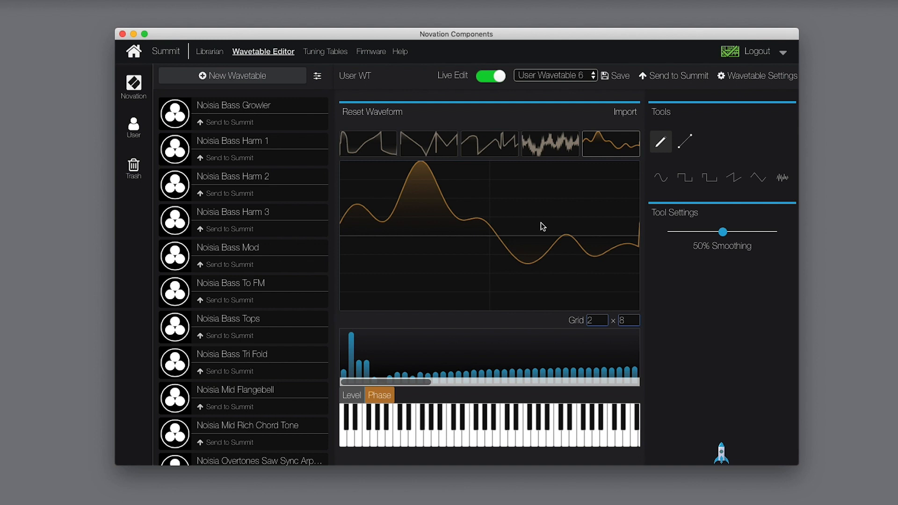
- Rename the wavetable as Test 1 and save it under that name as a new entry in the wavetable library
click(427, 80)
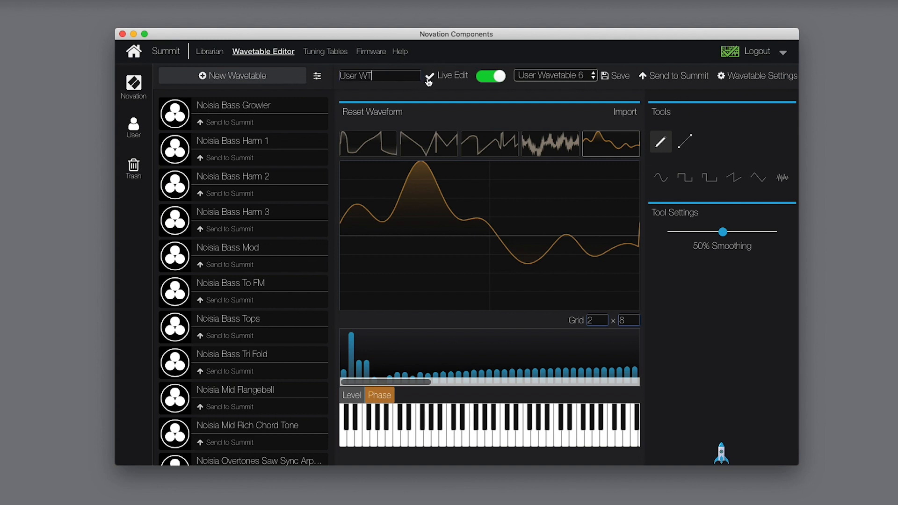
text(Test 1)
click(621, 77)
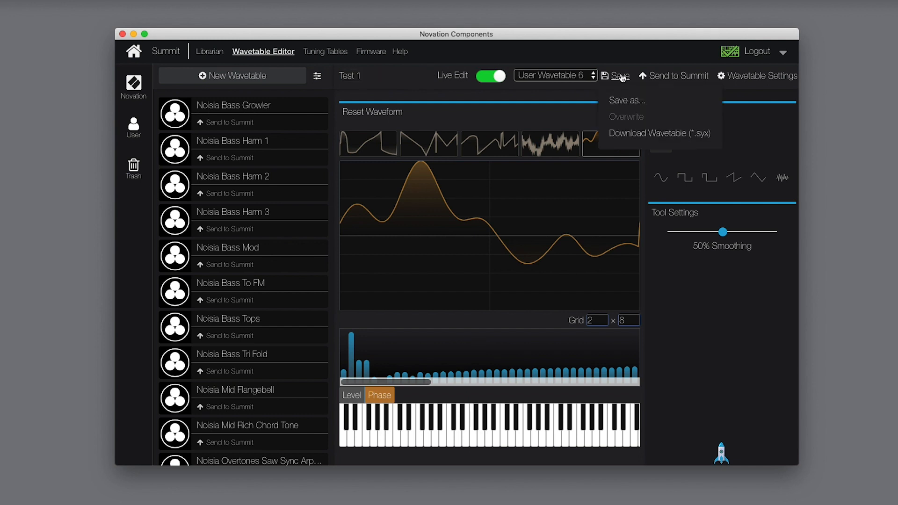
click(634, 101)
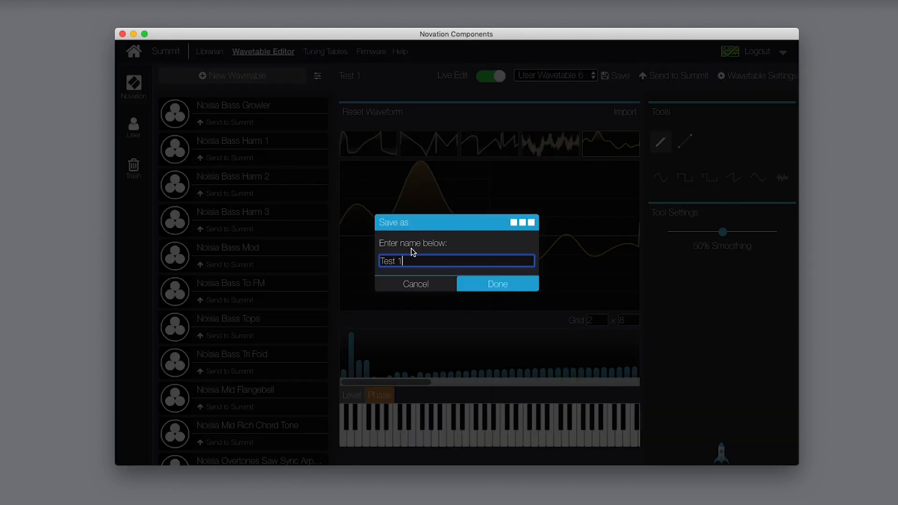
click(508, 290)
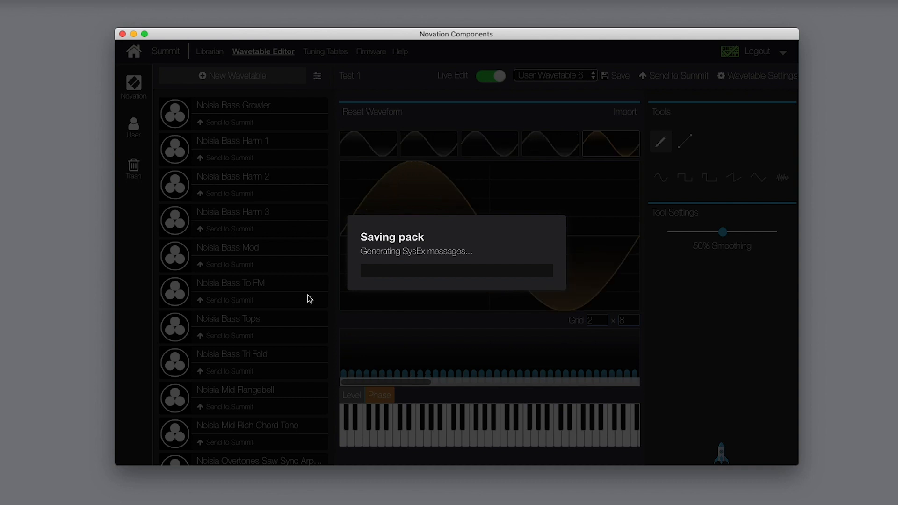
scroll(289, 291, down, 10)
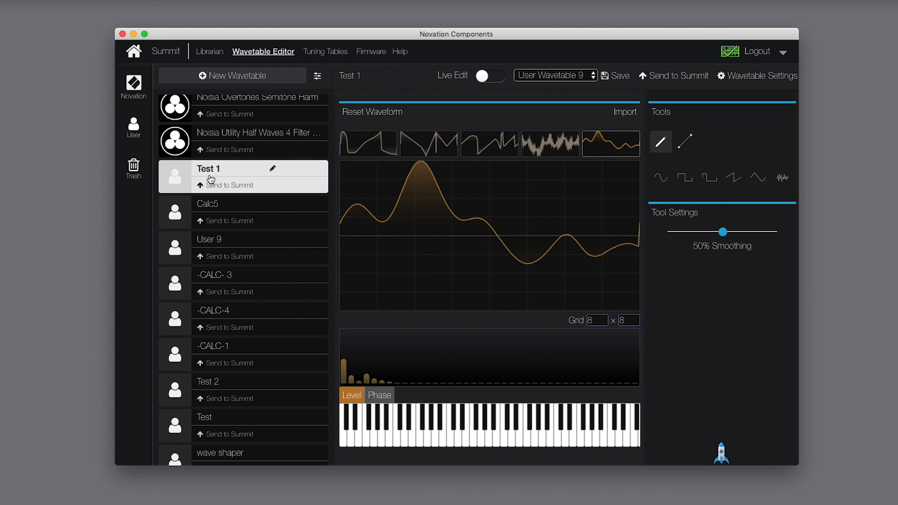
- Start a 3rd party wavetable import and browse to the Serum-Wavetables folder on the Desktop
click(627, 113)
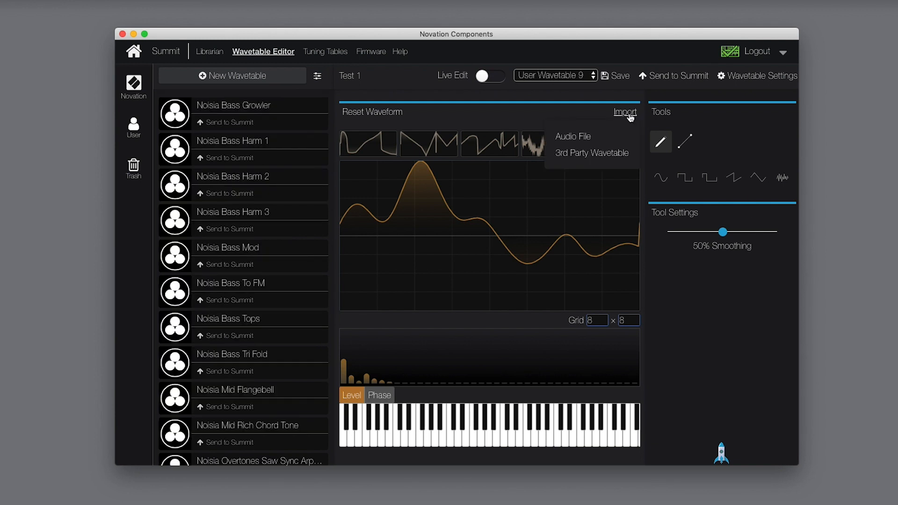
click(577, 154)
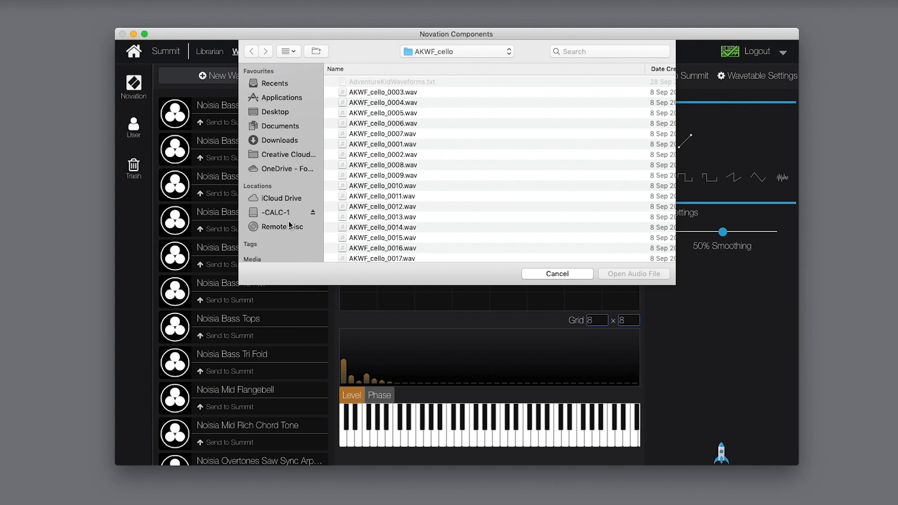
click(272, 112)
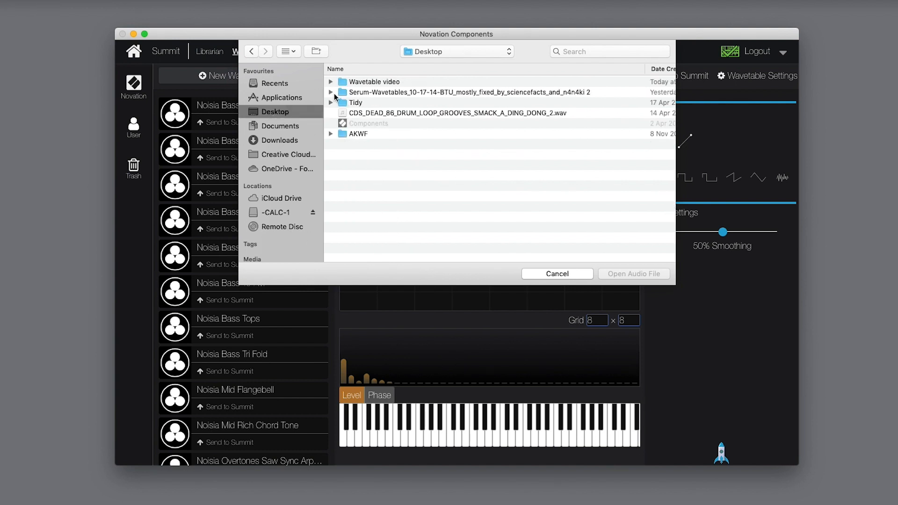
click(346, 93)
double_click(345, 93)
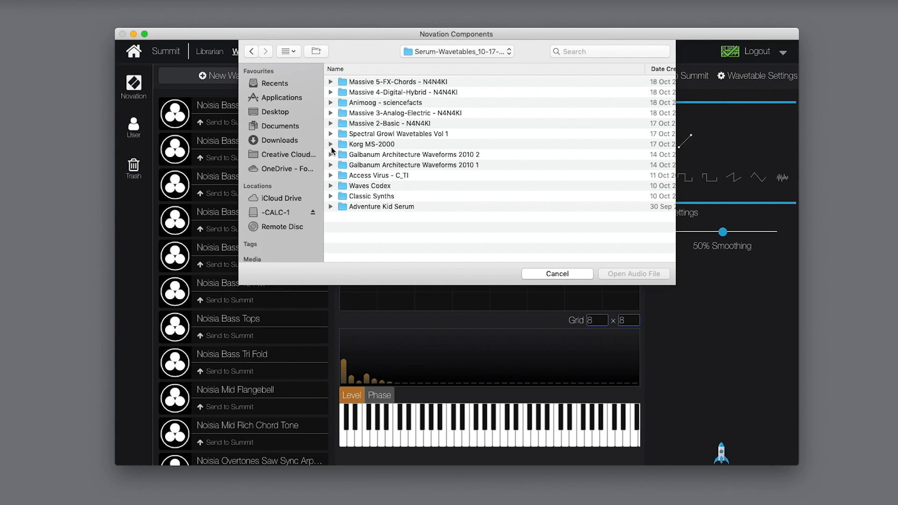
- Import Spectral Growl 006.wav from the Spectral Growl Wavetables Vol 1 folder
click(330, 134)
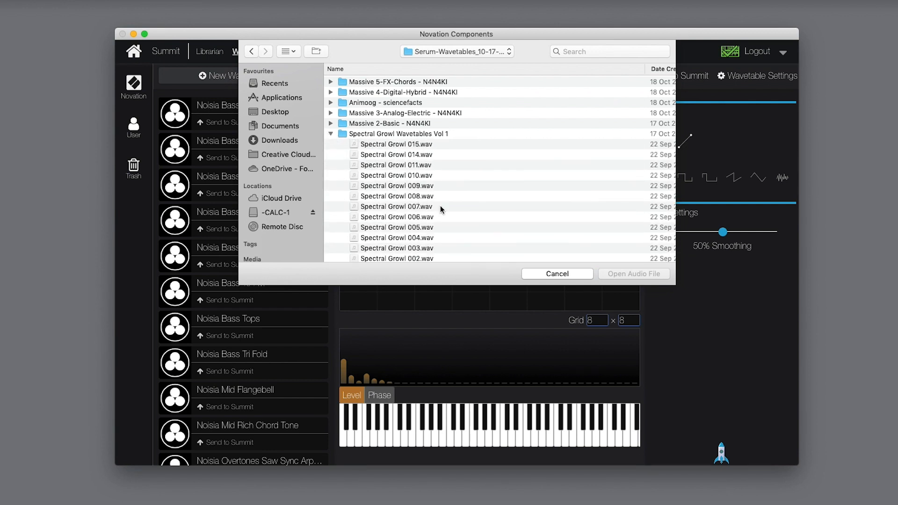
click(387, 218)
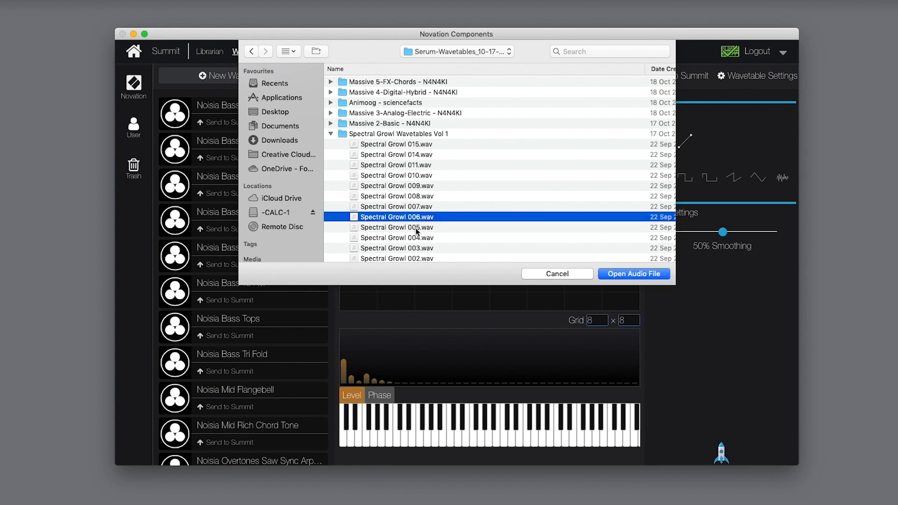
click(624, 274)
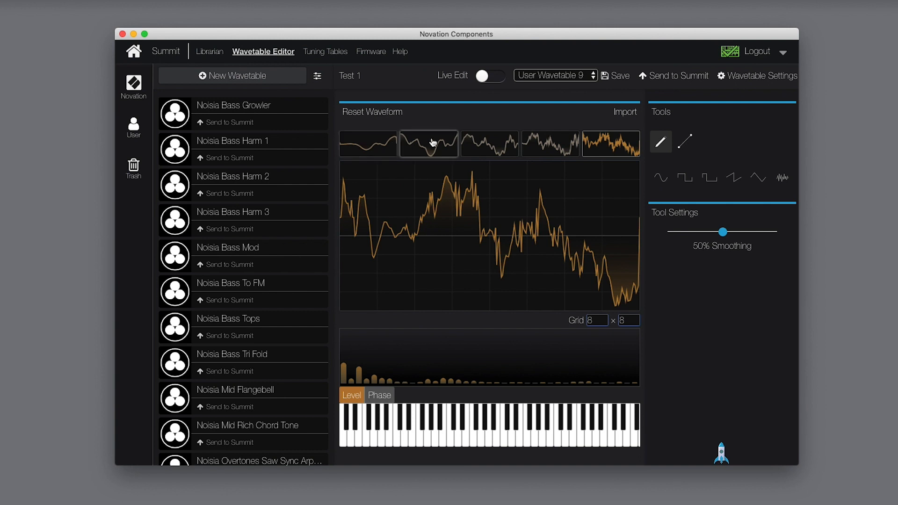